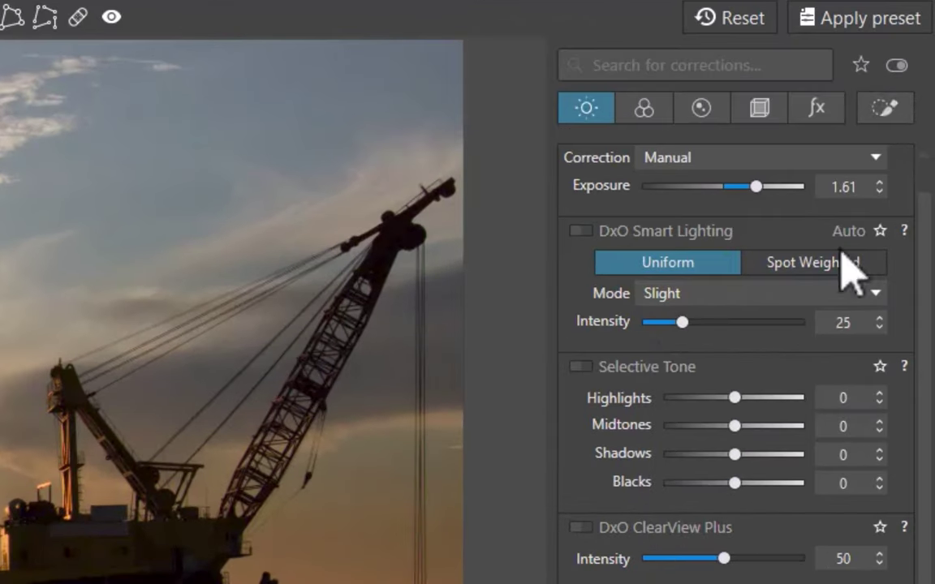
Open the Local Adjustments tools and select the Auto Mask brush
{"action": "left_click", "coordinate": [907, 74]}
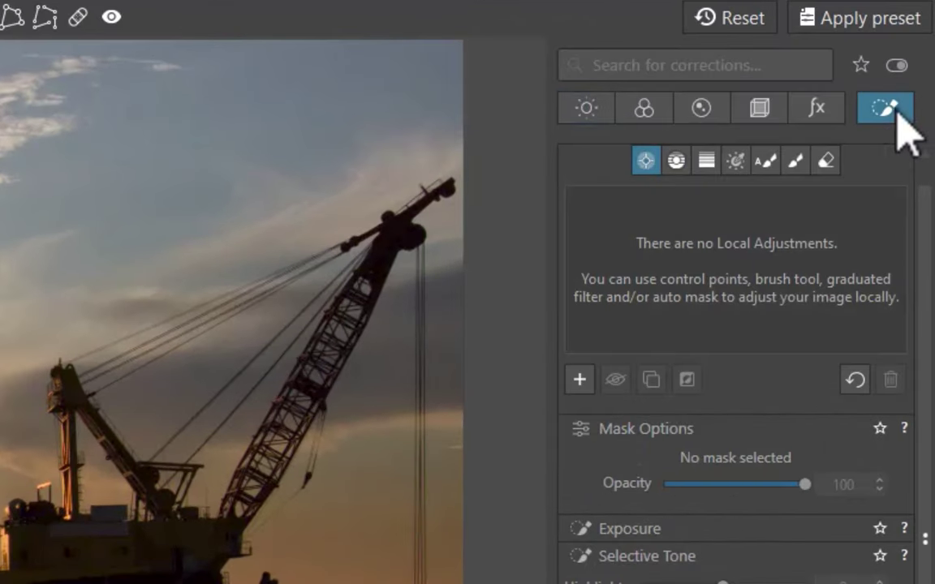
{"action": "left_click", "coordinate": [769, 159]}
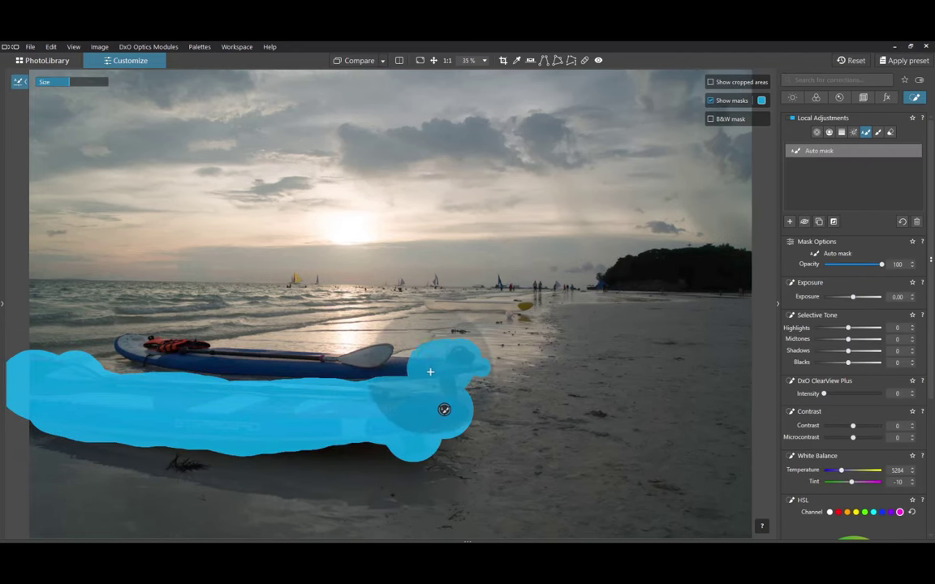
Paint Auto Mask strokes along the upper paddleboard and over the dog
{"action": "mouse_move", "coordinate": [430, 372]}
{"action": "left_mouse_down"}
{"action": "mouse_move", "coordinate": [376, 376]}
{"action": "mouse_move", "coordinate": [372, 368]}
{"action": "mouse_move", "coordinate": [165, 353]}
{"action": "left_mouse_up"}
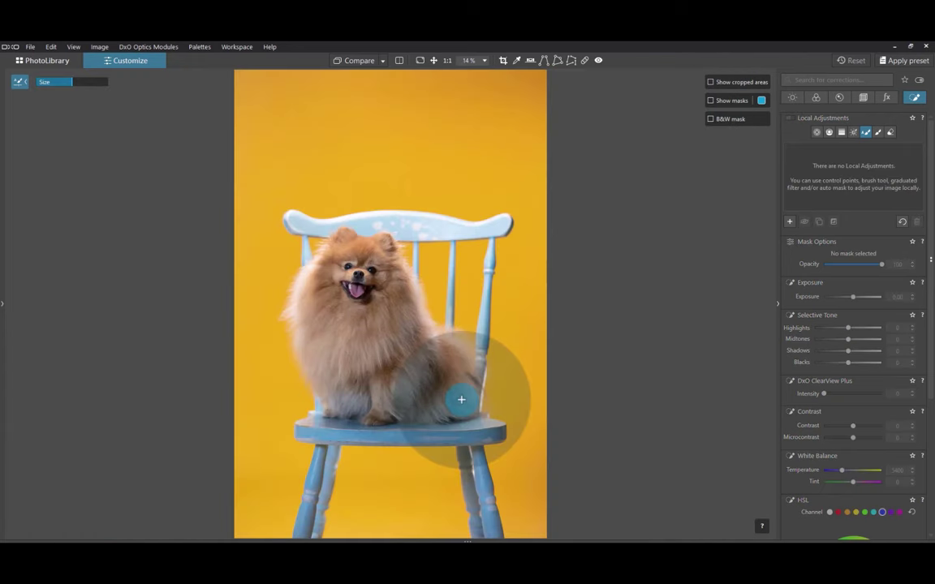
{"action": "mouse_move", "coordinate": [464, 397]}
{"action": "left_mouse_down"}
{"action": "mouse_move", "coordinate": [417, 346]}
{"action": "mouse_move", "coordinate": [381, 260]}
{"action": "mouse_move", "coordinate": [355, 256]}
{"action": "mouse_move", "coordinate": [314, 306]}
{"action": "mouse_move", "coordinate": [342, 394]}
{"action": "mouse_move", "coordinate": [429, 396]}
{"action": "mouse_move", "coordinate": [393, 370]}
{"action": "mouse_move", "coordinate": [365, 286]}
{"action": "left_mouse_up"}
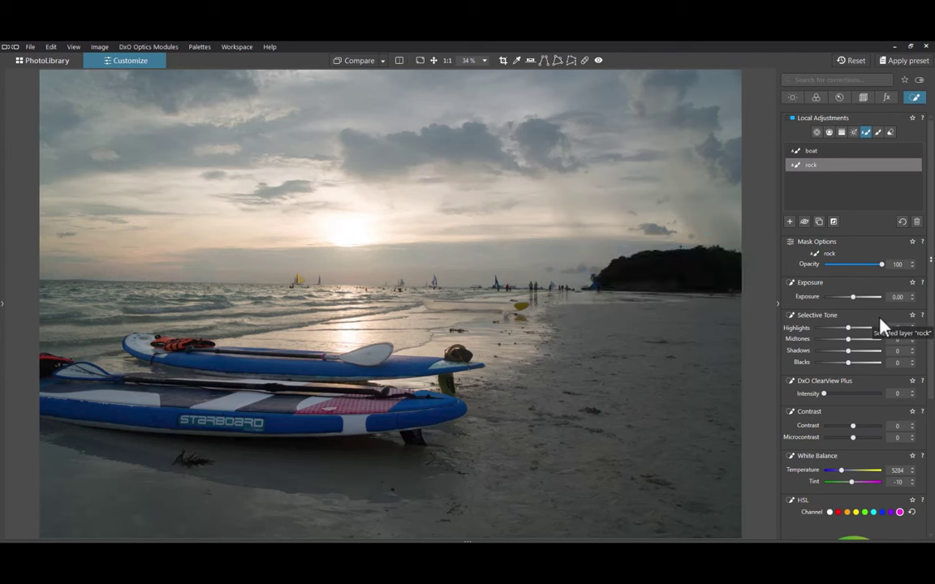
Place and enlarge control points along both paddleboards, setting Exposure to -0.64
{"action": "left_click_drag", "start_coordinate": [848, 351], "coordinate": [869, 351]}
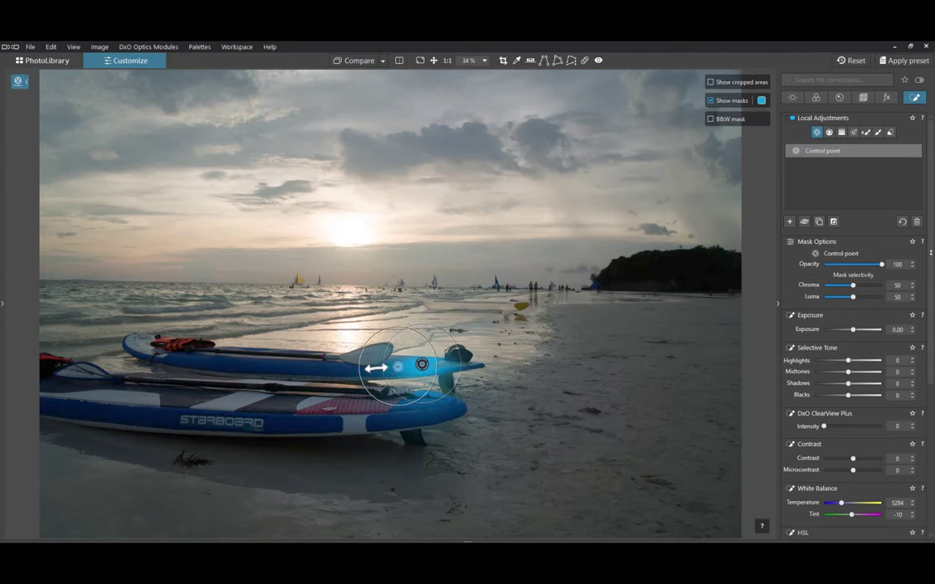
{"action": "left_click_drag", "start_coordinate": [376, 368], "coordinate": [160, 361]}
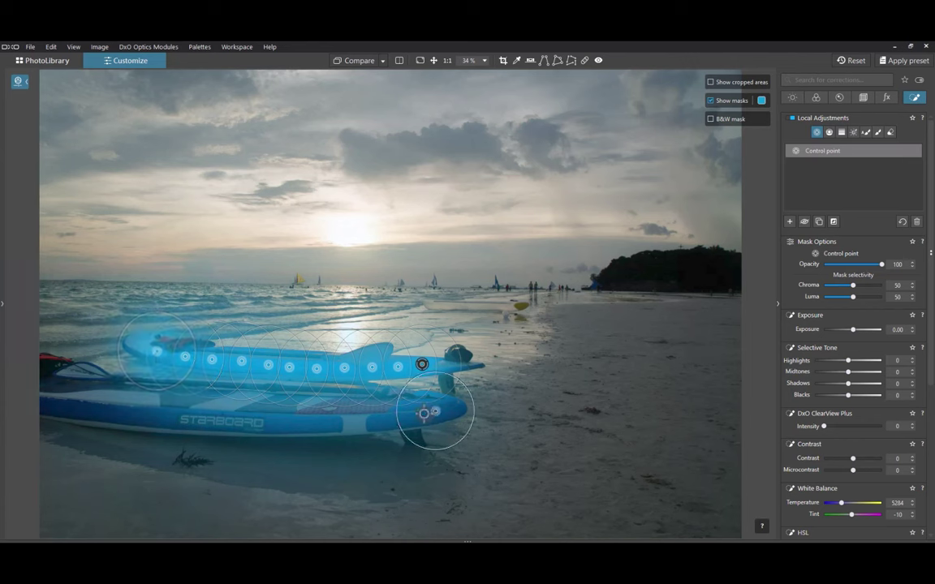
{"action": "mouse_move", "coordinate": [401, 429]}
{"action": "left_mouse_down"}
{"action": "mouse_move", "coordinate": [389, 435]}
{"action": "mouse_move", "coordinate": [301, 417]}
{"action": "mouse_move", "coordinate": [259, 426]}
{"action": "mouse_move", "coordinate": [129, 396]}
{"action": "left_mouse_up"}
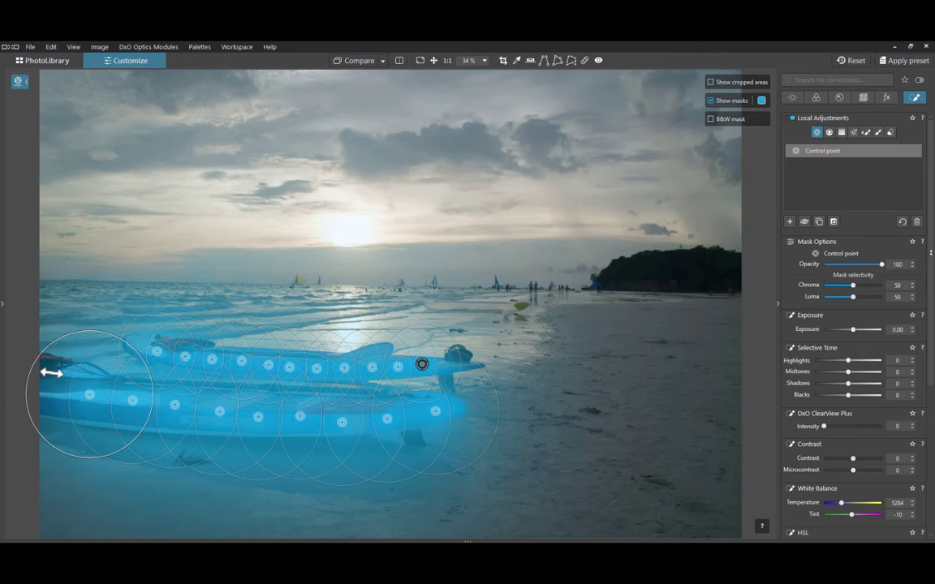
{"action": "left_click_drag", "start_coordinate": [52, 372], "coordinate": [52, 380]}
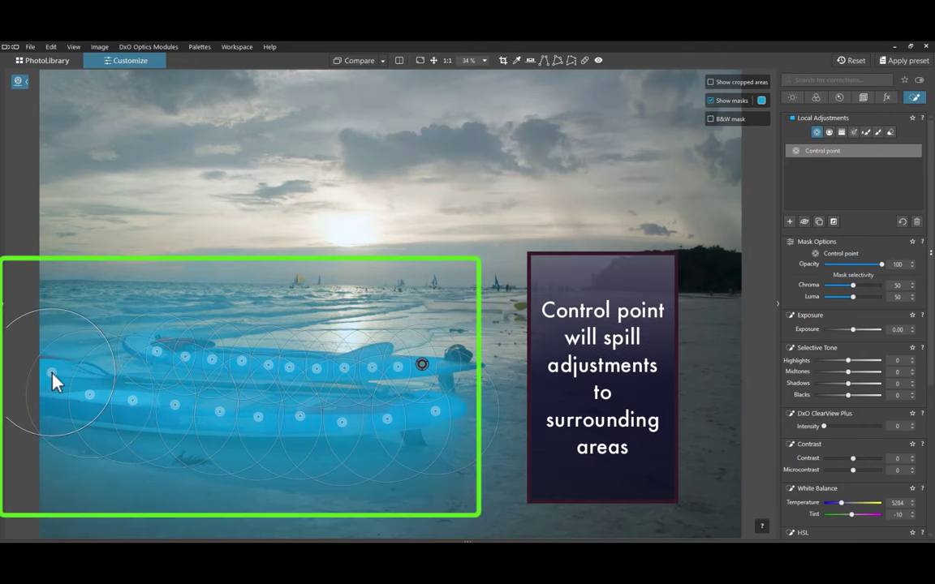
{"action": "mouse_move", "coordinate": [852, 330]}
{"action": "left_mouse_down"}
{"action": "mouse_move", "coordinate": [865, 331]}
{"action": "mouse_move", "coordinate": [850, 333]}
{"action": "left_mouse_up"}
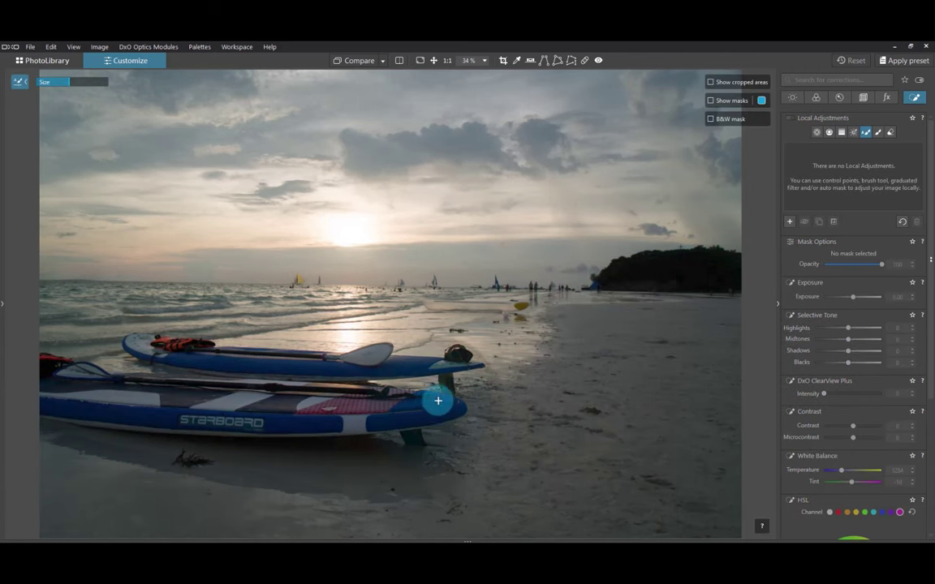
Auto-mask the lower board and its top-left, then darken the boat mask to -0.44 exposure
{"action": "mouse_move", "coordinate": [442, 397]}
{"action": "left_mouse_down"}
{"action": "mouse_move", "coordinate": [216, 418]}
{"action": "mouse_move", "coordinate": [93, 392]}
{"action": "left_mouse_up"}
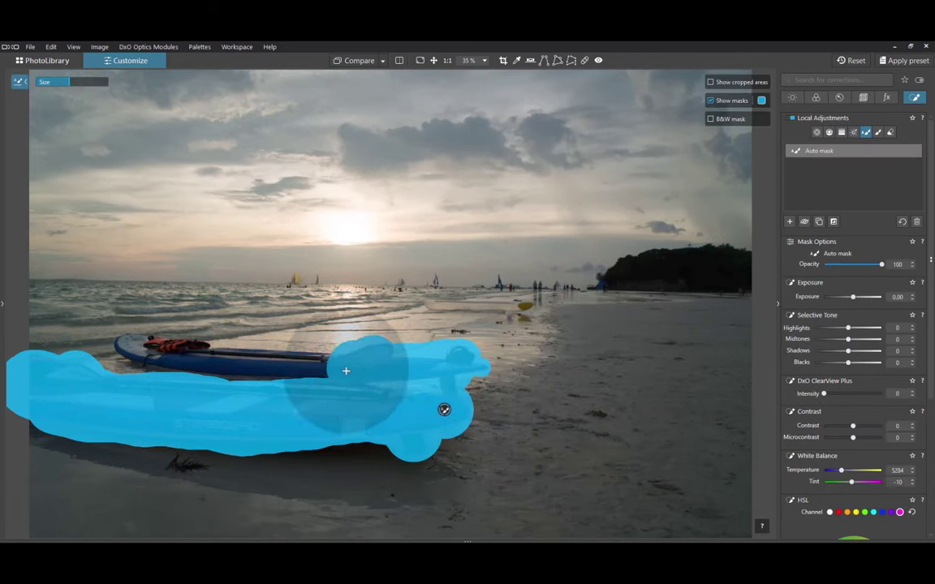
{"action": "left_click_drag", "start_coordinate": [344, 372], "coordinate": [136, 344]}
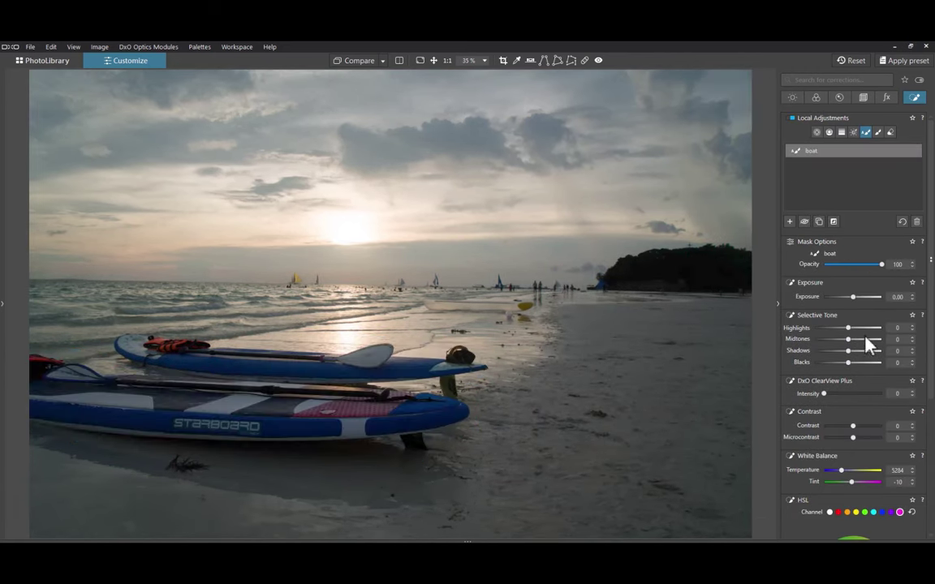
{"action": "mouse_move", "coordinate": [857, 304]}
{"action": "left_mouse_down"}
{"action": "mouse_move", "coordinate": [849, 306]}
{"action": "mouse_move", "coordinate": [858, 307]}
{"action": "left_mouse_up"}
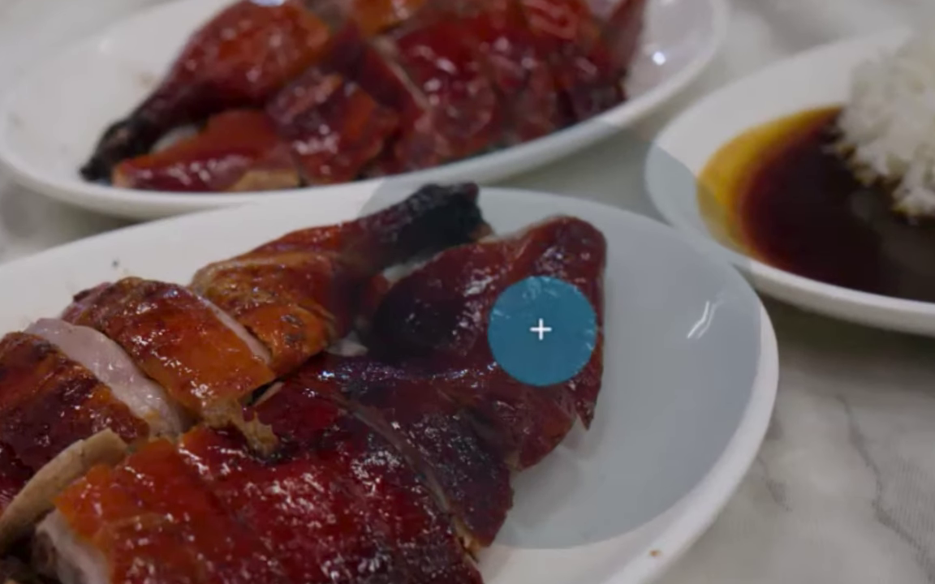
Enlarge the Auto Mask brush and paint it over the duck leg on the front plate
{"action": "left_click", "coordinate": [494, 306]}
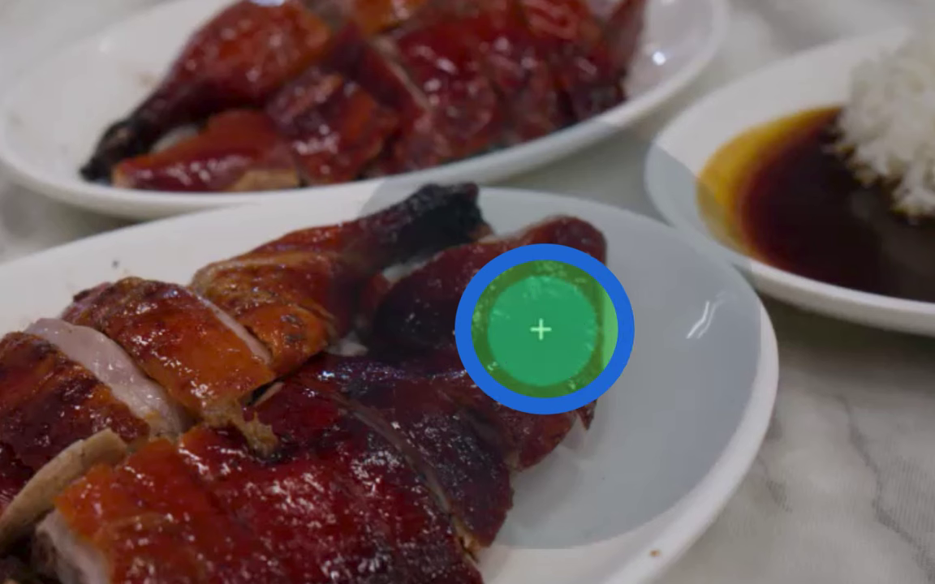
{"action": "scroll", "coordinate": [540, 330], "scroll_direction": "up", "scroll_amount": 5}
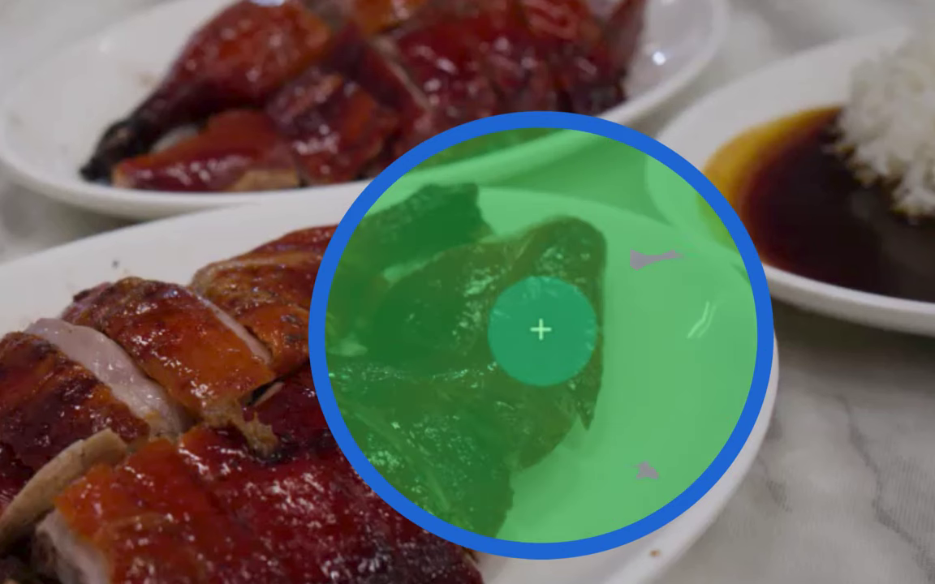
{"action": "left_click", "coordinate": [540, 329]}
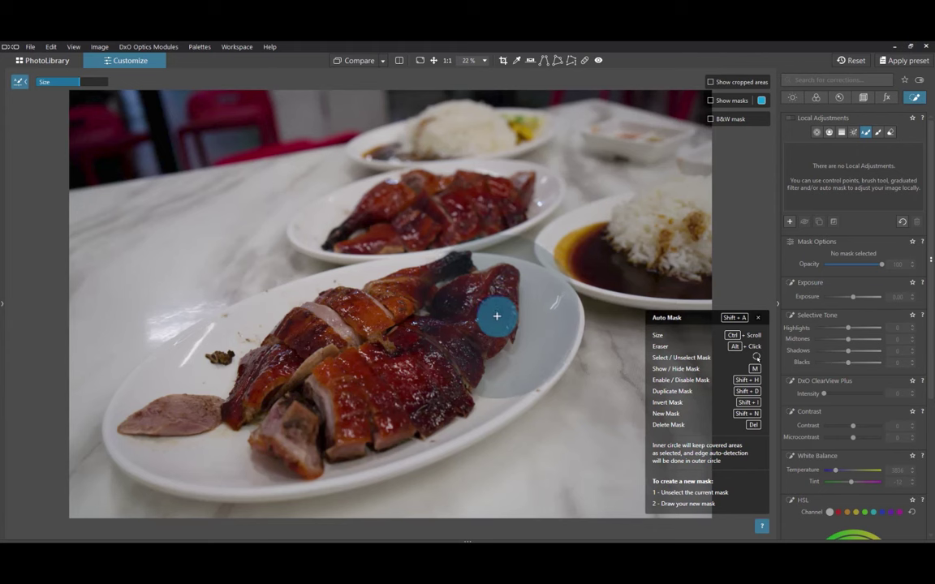
{"action": "mouse_move", "coordinate": [497, 318]}
{"action": "left_mouse_down"}
{"action": "mouse_move", "coordinate": [501, 290]}
{"action": "mouse_move", "coordinate": [464, 301]}
{"action": "mouse_move", "coordinate": [458, 280]}
{"action": "mouse_move", "coordinate": [344, 310]}
{"action": "mouse_move", "coordinate": [269, 364]}
{"action": "mouse_move", "coordinate": [244, 400]}
{"action": "mouse_move", "coordinate": [304, 368]}
{"action": "mouse_move", "coordinate": [335, 435]}
{"action": "mouse_move", "coordinate": [441, 399]}
{"action": "mouse_move", "coordinate": [462, 347]}
{"action": "mouse_move", "coordinate": [397, 360]}
{"action": "left_mouse_up"}
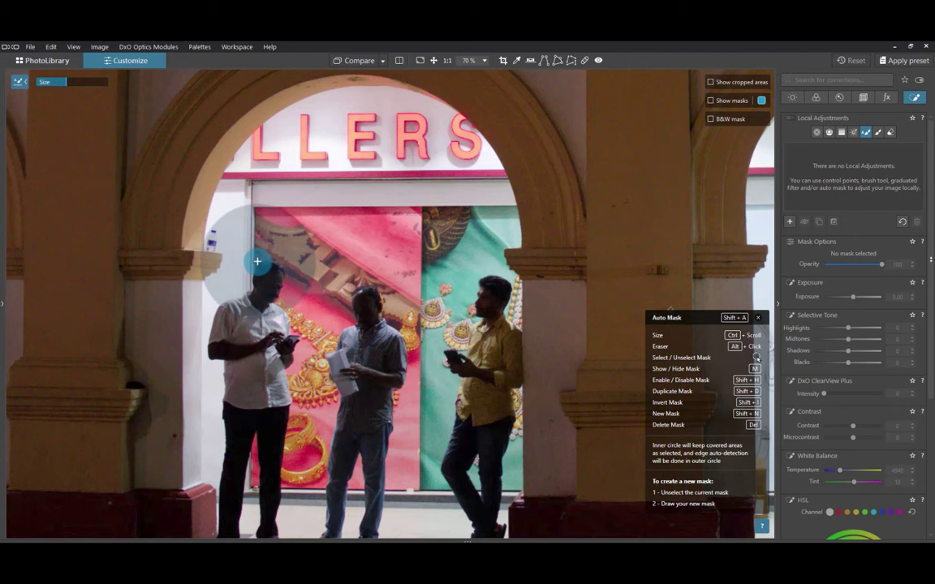
Auto-mask the left man and the middle man down to his lower leg and shoe
{"action": "mouse_move", "coordinate": [257, 261]}
{"action": "left_mouse_down"}
{"action": "mouse_move", "coordinate": [260, 302]}
{"action": "mouse_move", "coordinate": [229, 335]}
{"action": "mouse_move", "coordinate": [268, 318]}
{"action": "mouse_move", "coordinate": [266, 338]}
{"action": "mouse_move", "coordinate": [287, 348]}
{"action": "mouse_move", "coordinate": [271, 353]}
{"action": "mouse_move", "coordinate": [261, 381]}
{"action": "mouse_move", "coordinate": [241, 387]}
{"action": "mouse_move", "coordinate": [228, 520]}
{"action": "mouse_move", "coordinate": [237, 420]}
{"action": "mouse_move", "coordinate": [263, 403]}
{"action": "mouse_move", "coordinate": [276, 434]}
{"action": "mouse_move", "coordinate": [270, 520]}
{"action": "left_mouse_up"}
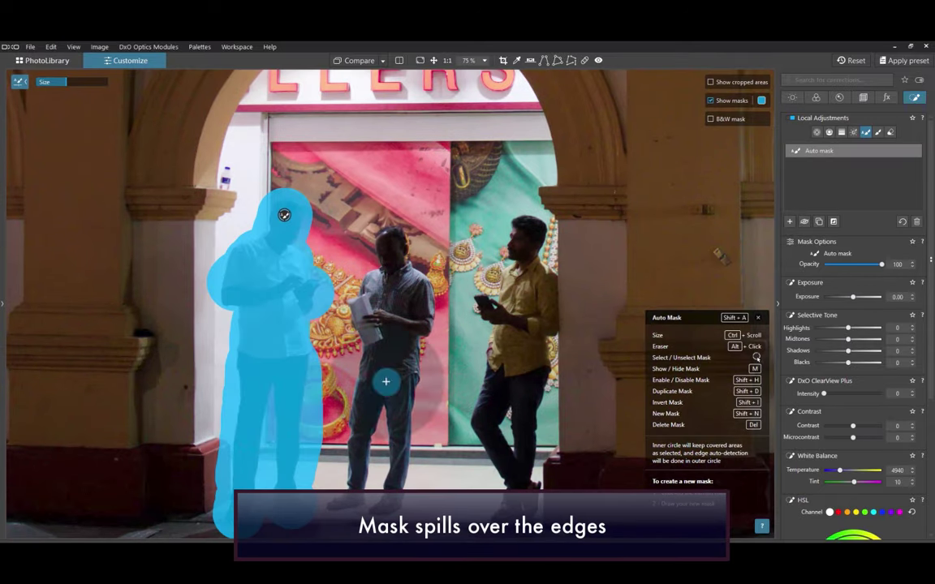
{"action": "mouse_move", "coordinate": [393, 237]}
{"action": "left_mouse_down"}
{"action": "mouse_move", "coordinate": [415, 315]}
{"action": "mouse_move", "coordinate": [382, 294]}
{"action": "mouse_move", "coordinate": [370, 308]}
{"action": "mouse_move", "coordinate": [382, 317]}
{"action": "mouse_move", "coordinate": [382, 342]}
{"action": "mouse_move", "coordinate": [399, 340]}
{"action": "mouse_move", "coordinate": [399, 515]}
{"action": "mouse_move", "coordinate": [367, 354]}
{"action": "mouse_move", "coordinate": [357, 359]}
{"action": "mouse_move", "coordinate": [329, 522]}
{"action": "left_mouse_up"}
{"action": "scroll", "coordinate": [396, 386], "scroll_direction": "up", "scroll_amount": 3}
{"action": "scroll", "coordinate": [355, 408], "scroll_direction": "down", "scroll_amount": 2}
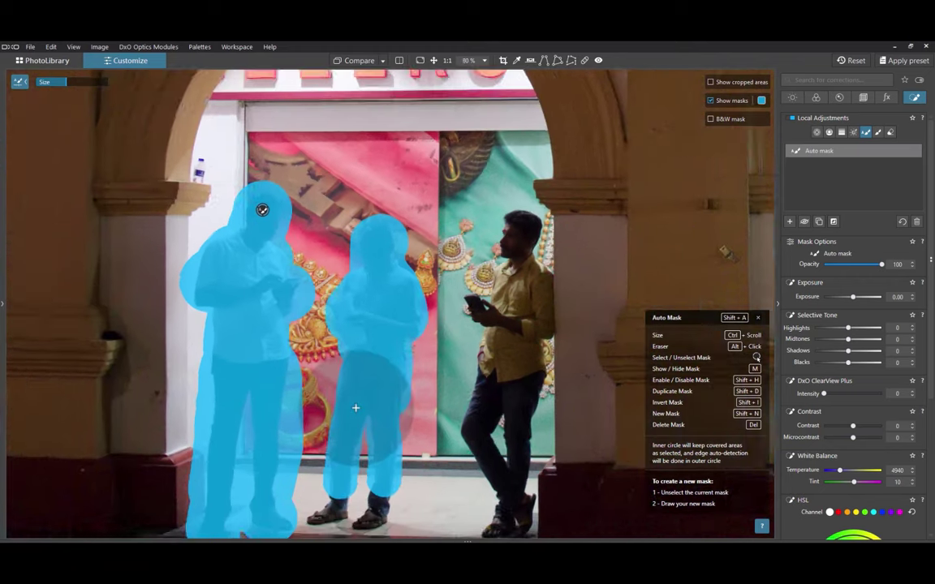
{"action": "scroll", "coordinate": [355, 408], "scroll_direction": "down", "scroll_amount": 1}
{"action": "scroll", "coordinate": [288, 507], "scroll_direction": "up", "scroll_amount": 3}
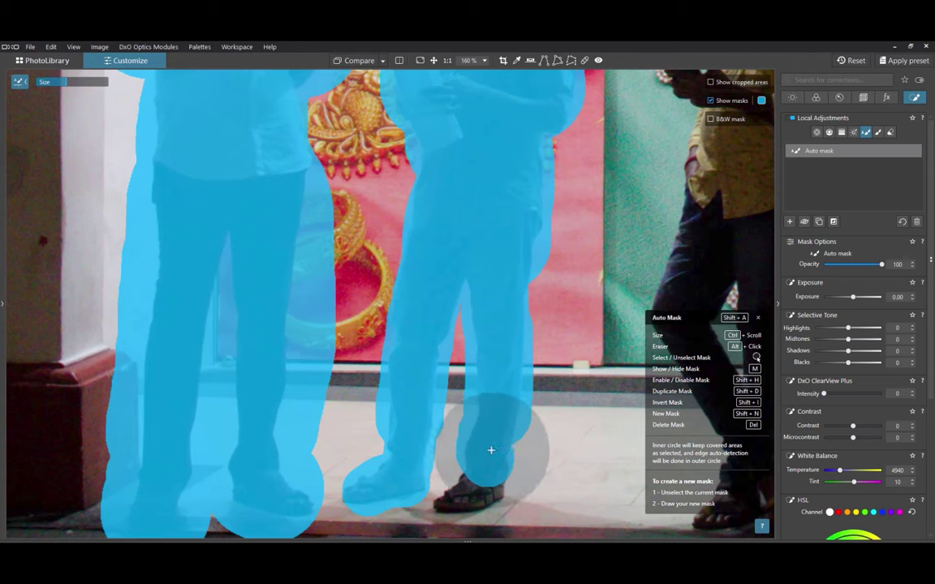
{"action": "left_click_drag", "start_coordinate": [491, 449], "coordinate": [459, 497]}
{"action": "scroll", "coordinate": [476, 392], "scroll_direction": "down", "scroll_amount": 3}
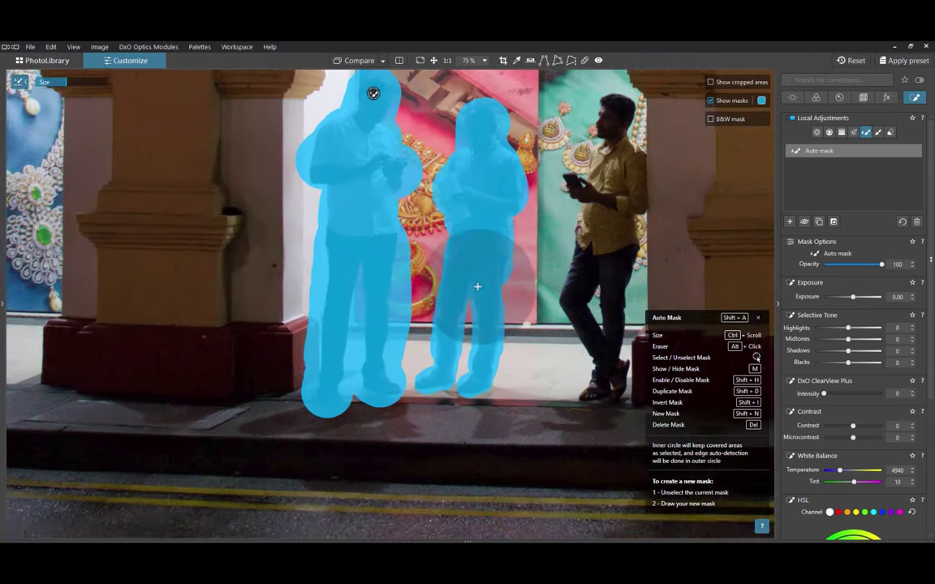
Mask the remaining men's heads and torsos, then raise the mask's Exposure to 4.00
{"action": "left_click", "coordinate": [608, 134]}
{"action": "mouse_move", "coordinate": [608, 134]}
{"action": "left_mouse_down"}
{"action": "mouse_move", "coordinate": [603, 183]}
{"action": "mouse_move", "coordinate": [618, 183]}
{"action": "mouse_move", "coordinate": [623, 200]}
{"action": "mouse_move", "coordinate": [600, 236]}
{"action": "mouse_move", "coordinate": [581, 191]}
{"action": "mouse_move", "coordinate": [587, 229]}
{"action": "mouse_move", "coordinate": [570, 287]}
{"action": "mouse_move", "coordinate": [599, 354]}
{"action": "left_mouse_up"}
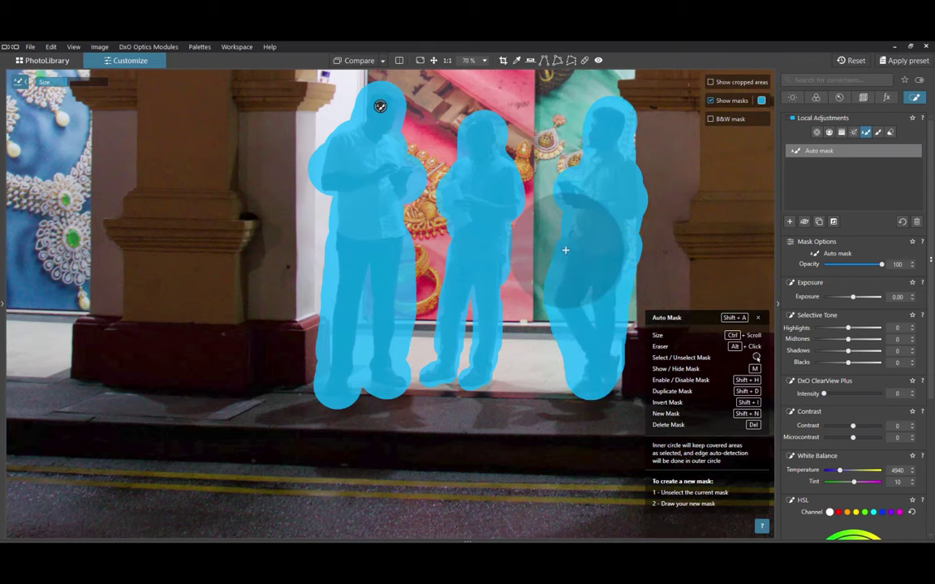
{"action": "scroll", "coordinate": [566, 250], "scroll_direction": "down", "scroll_amount": 3}
{"action": "scroll", "coordinate": [566, 250], "scroll_direction": "up", "scroll_amount": 2}
{"action": "left_click_drag", "start_coordinate": [386, 271], "coordinate": [94, 271]}
{"action": "mouse_move", "coordinate": [588, 162]}
{"action": "left_mouse_down"}
{"action": "mouse_move", "coordinate": [410, 162]}
{"action": "mouse_move", "coordinate": [476, 201]}
{"action": "mouse_move", "coordinate": [450, 225]}
{"action": "mouse_move", "coordinate": [474, 269]}
{"action": "mouse_move", "coordinate": [501, 449]}
{"action": "mouse_move", "coordinate": [427, 309]}
{"action": "mouse_move", "coordinate": [428, 455]}
{"action": "left_mouse_up"}
{"action": "scroll", "coordinate": [474, 269], "scroll_direction": "up", "scroll_amount": 3}
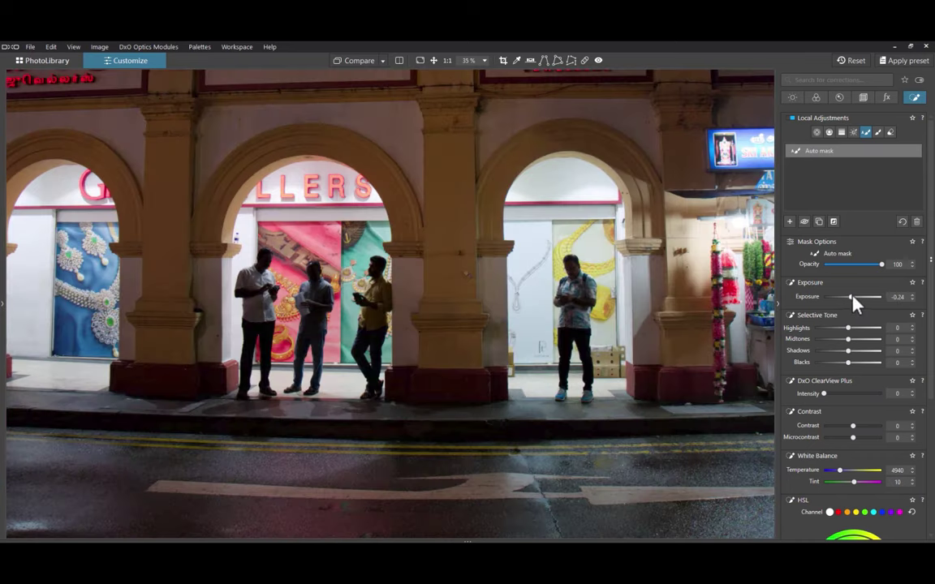
{"action": "left_click_drag", "start_coordinate": [852, 299], "coordinate": [890, 307]}
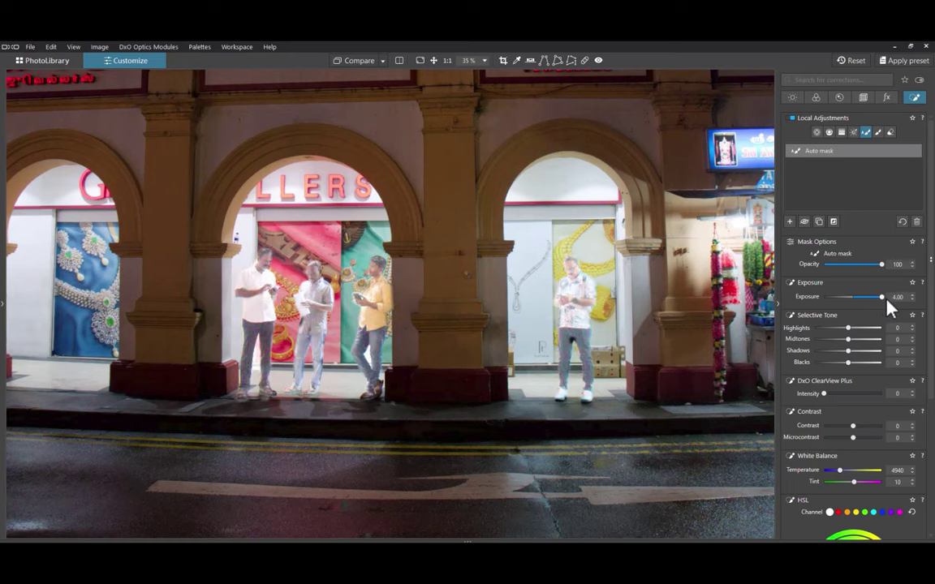
Zoom in and pan to inspect the mask around the men's legs and feet, using the Alt eraser
{"action": "scroll", "coordinate": [335, 373], "scroll_direction": "up", "scroll_amount": 3}
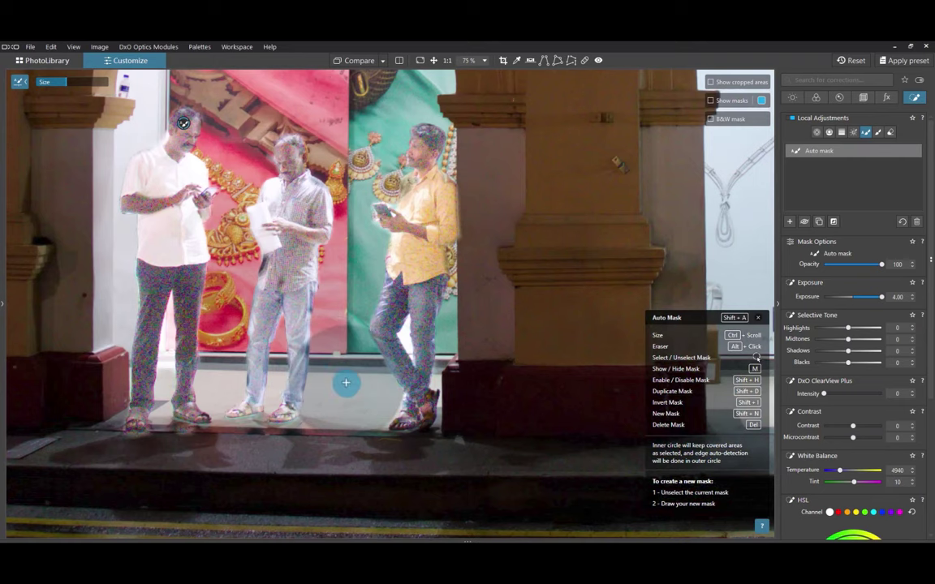
{"action": "scroll", "coordinate": [345, 383], "scroll_direction": "up", "scroll_amount": 1}
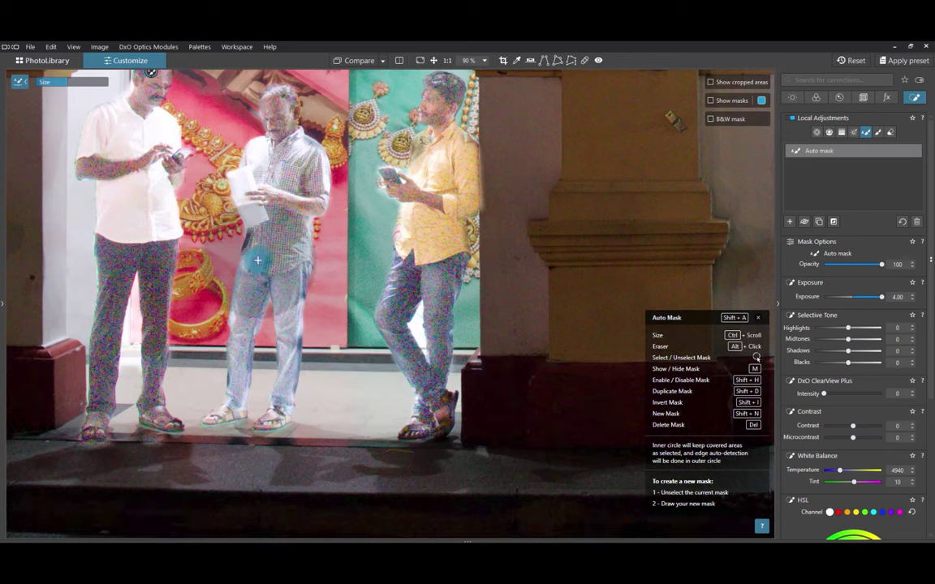
{"action": "key", "text": "alt"}
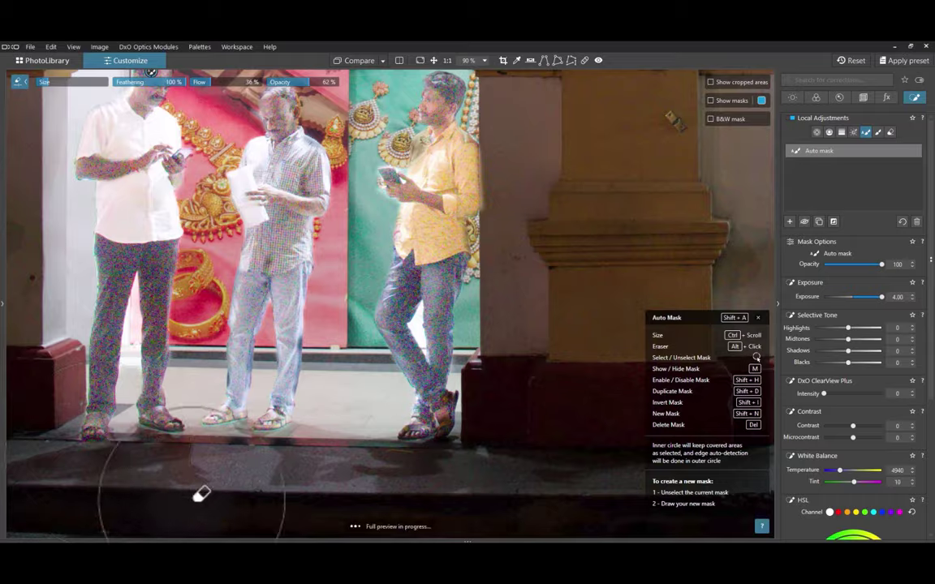
{"action": "scroll", "coordinate": [430, 432], "scroll_direction": "right", "scroll_amount": 10}
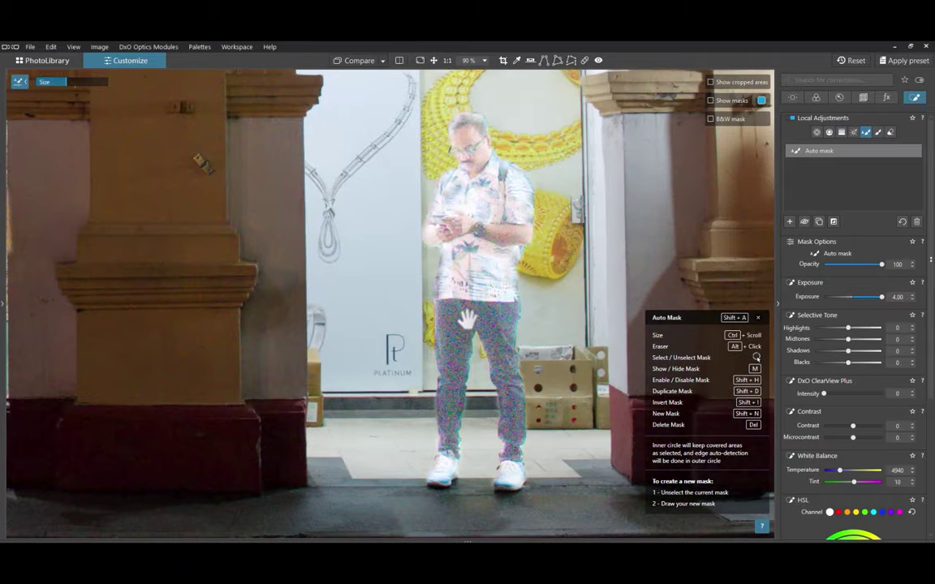
{"action": "scroll", "coordinate": [285, 416], "scroll_direction": "left", "scroll_amount": 10}
{"action": "scroll", "coordinate": [203, 469], "scroll_direction": "up", "scroll_amount": 2}
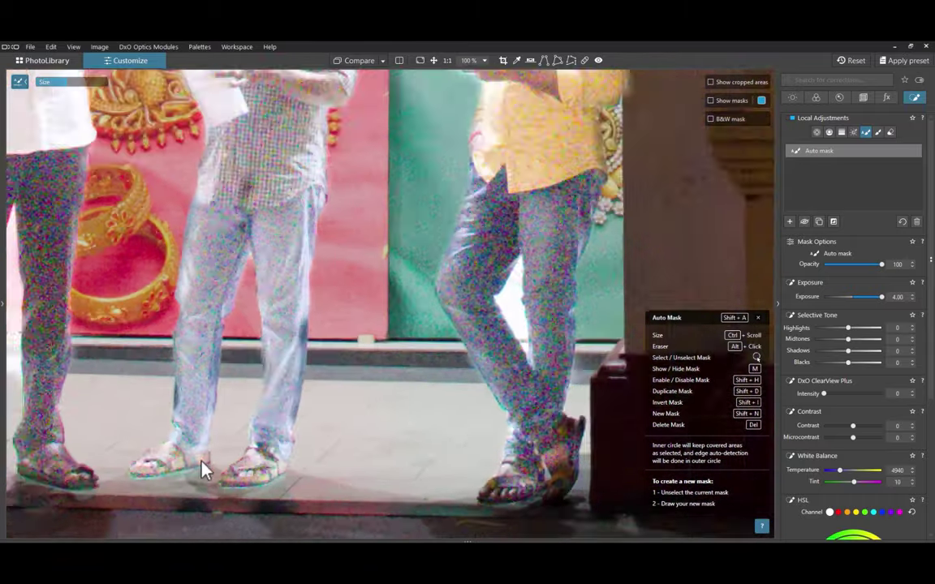
{"action": "scroll", "coordinate": [160, 96], "scroll_direction": "down", "scroll_amount": 2}
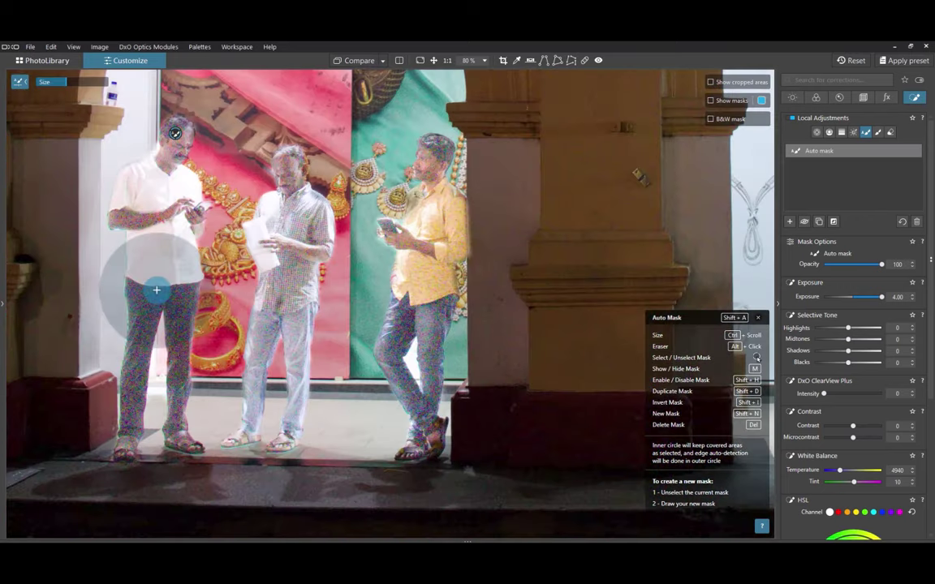
{"action": "scroll", "coordinate": [157, 290], "scroll_direction": "down", "scroll_amount": 1}
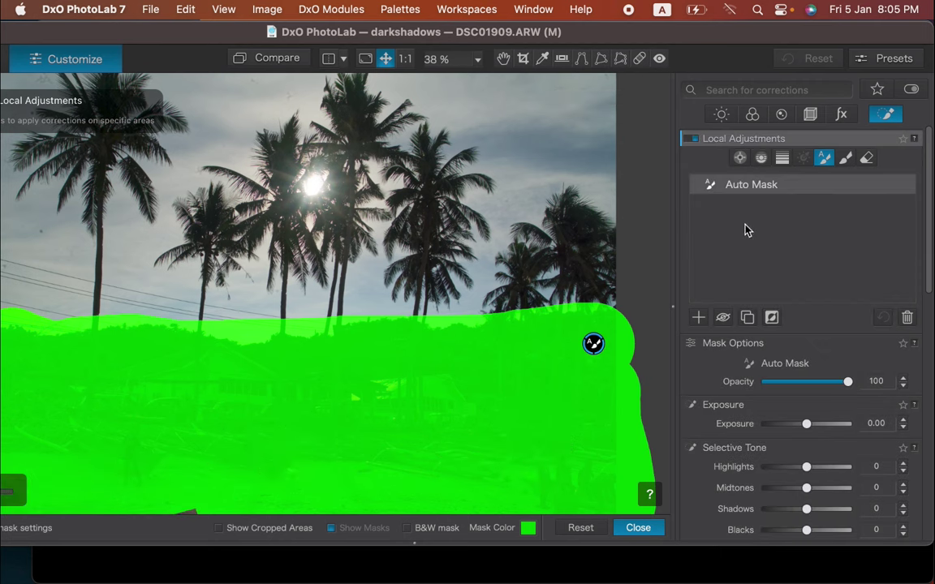
Add control points on the upper, left and central palm tree clusters
{"action": "left_click", "coordinate": [741, 160]}
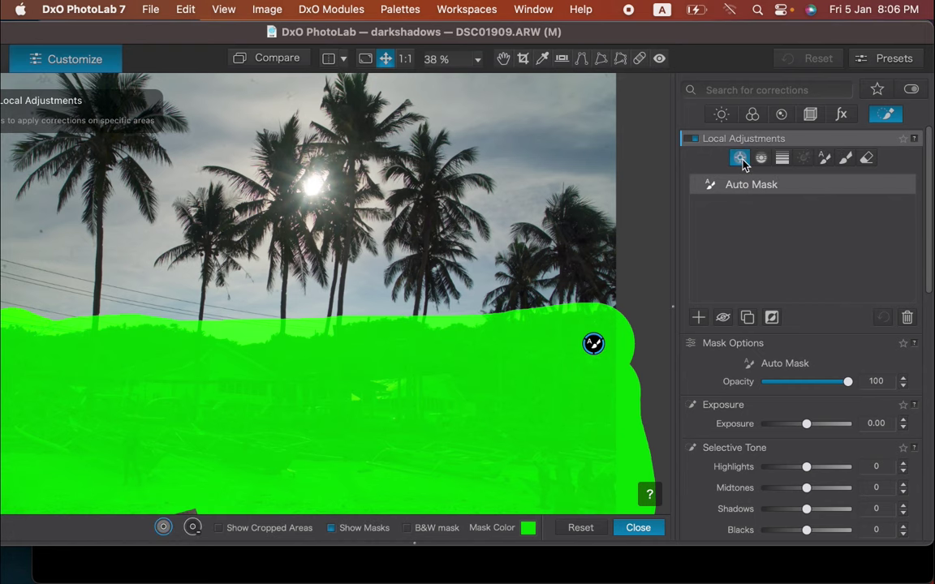
{"action": "left_click", "coordinate": [428, 160]}
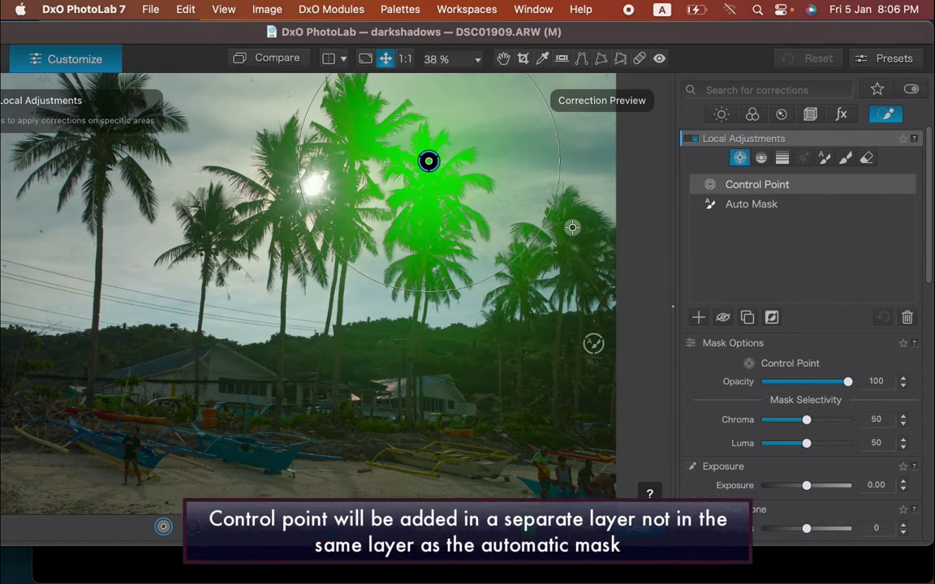
{"action": "left_click", "coordinate": [214, 215]}
{"action": "left_click", "coordinate": [284, 153]}
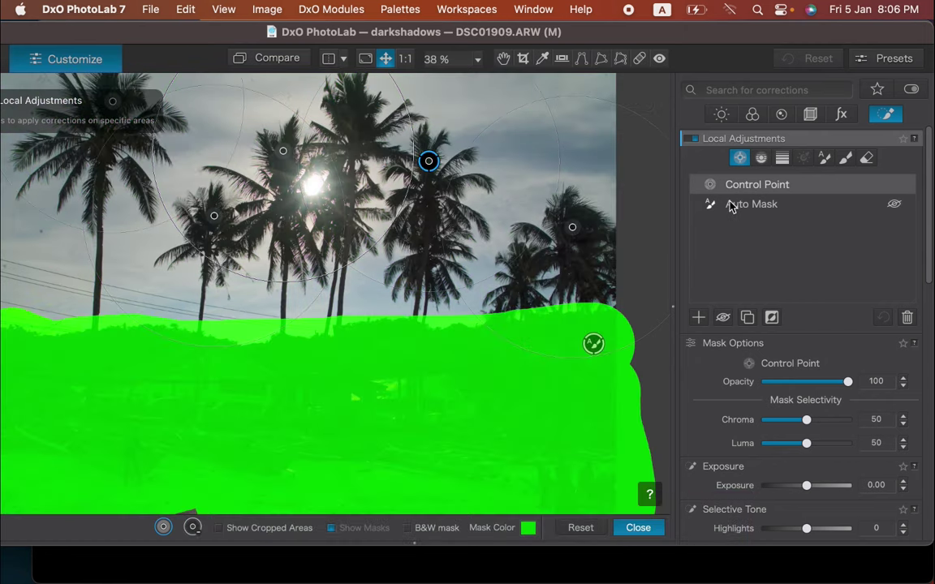
Reselect the Auto Mask layer and switch to its eraser
{"action": "left_click", "coordinate": [729, 205]}
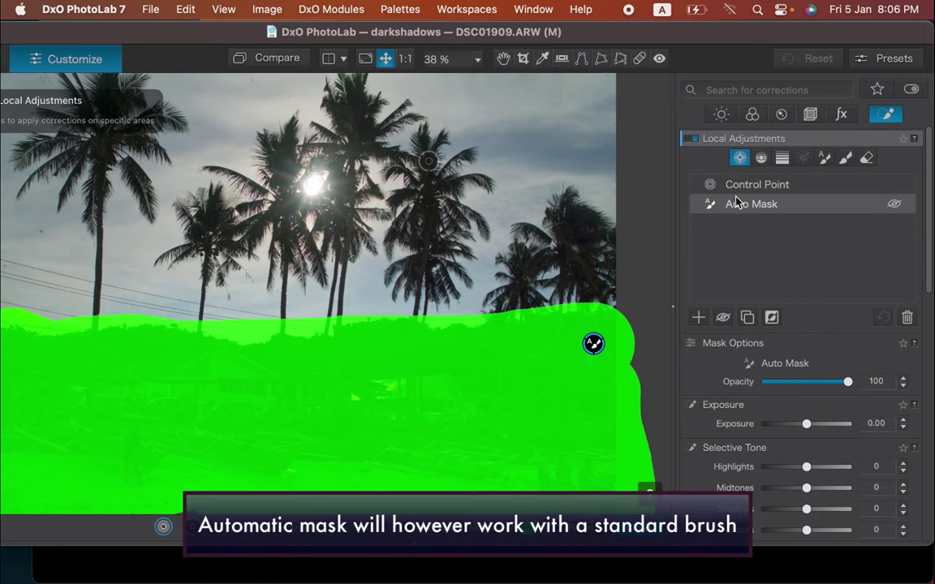
{"action": "left_click", "coordinate": [866, 158]}
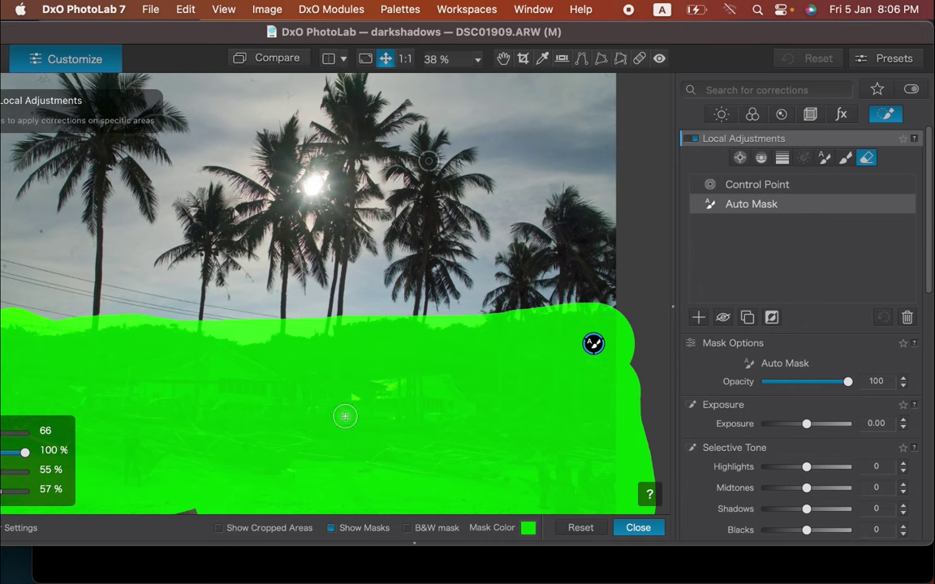
{"action": "scroll", "coordinate": [347, 416], "scroll_direction": "up", "scroll_amount": 10}
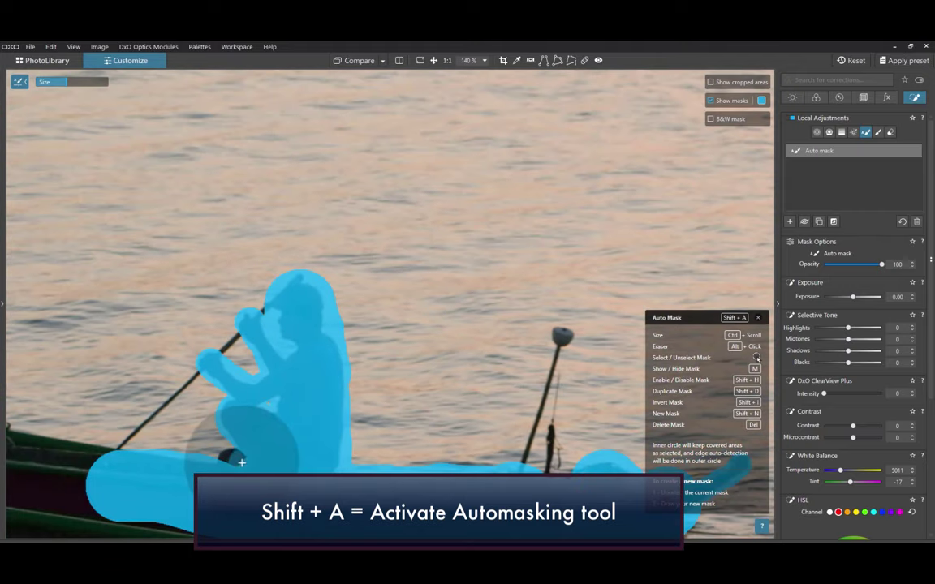
Pan and zoom onto the kayak's pole, checking the Alt eraser, to extend the Auto mask up its base
{"action": "left_click_drag", "start_coordinate": [265, 486], "coordinate": [448, 338]}
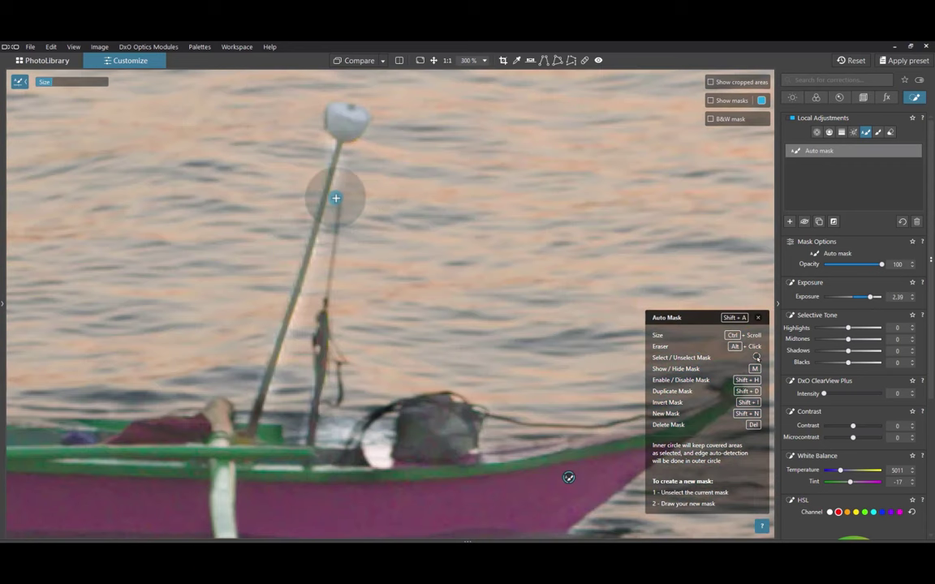
{"action": "key", "text": "alt"}
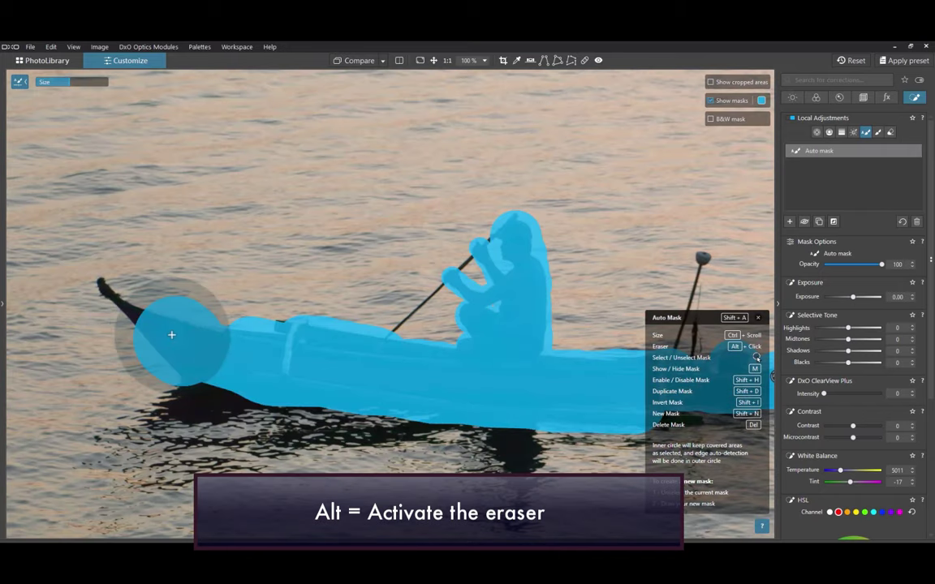
{"action": "scroll", "coordinate": [171, 334], "scroll_direction": "down", "scroll_amount": 3}
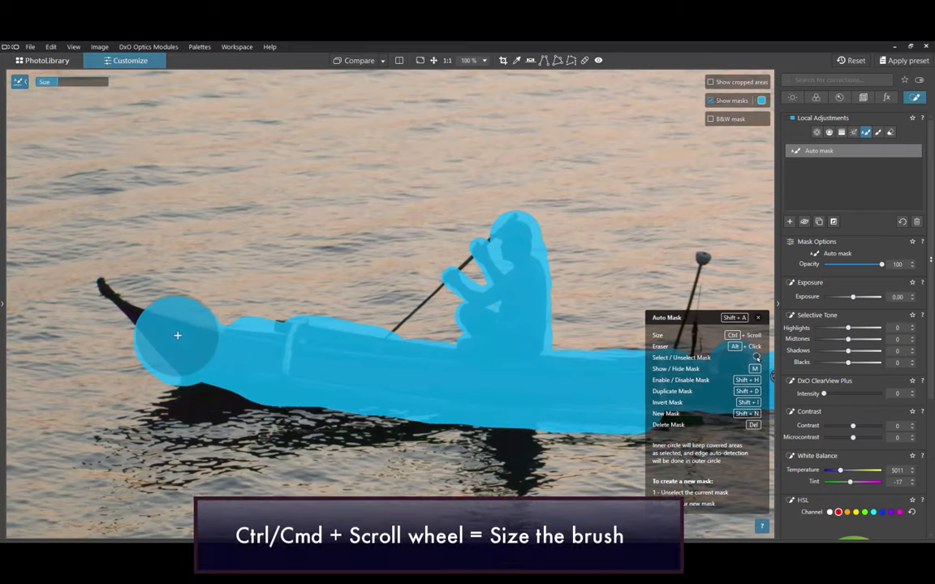
{"action": "scroll", "coordinate": [168, 330], "scroll_direction": "down", "scroll_amount": 3}
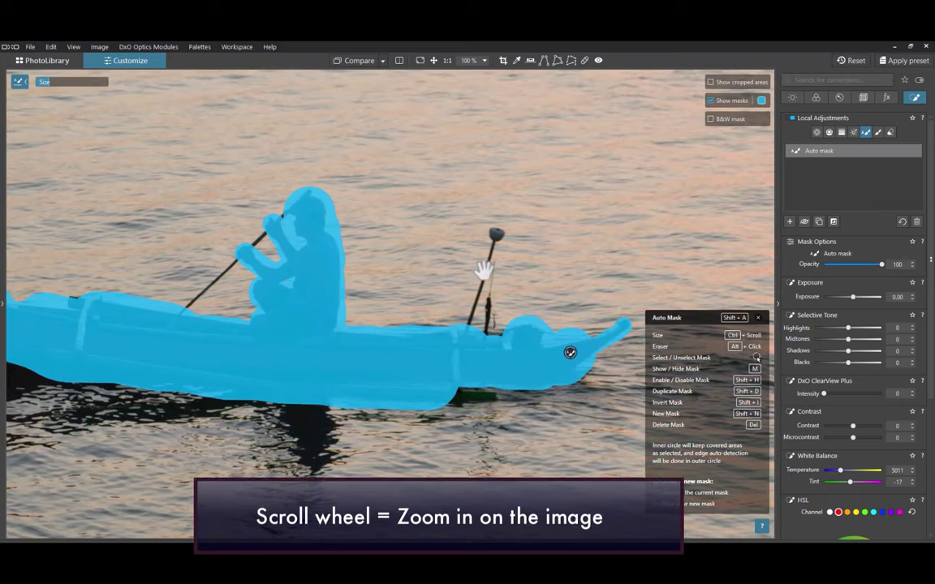
{"action": "scroll", "coordinate": [482, 267], "scroll_direction": "up", "scroll_amount": 4}
{"action": "scroll", "coordinate": [482, 270], "scroll_direction": "up", "scroll_amount": 2}
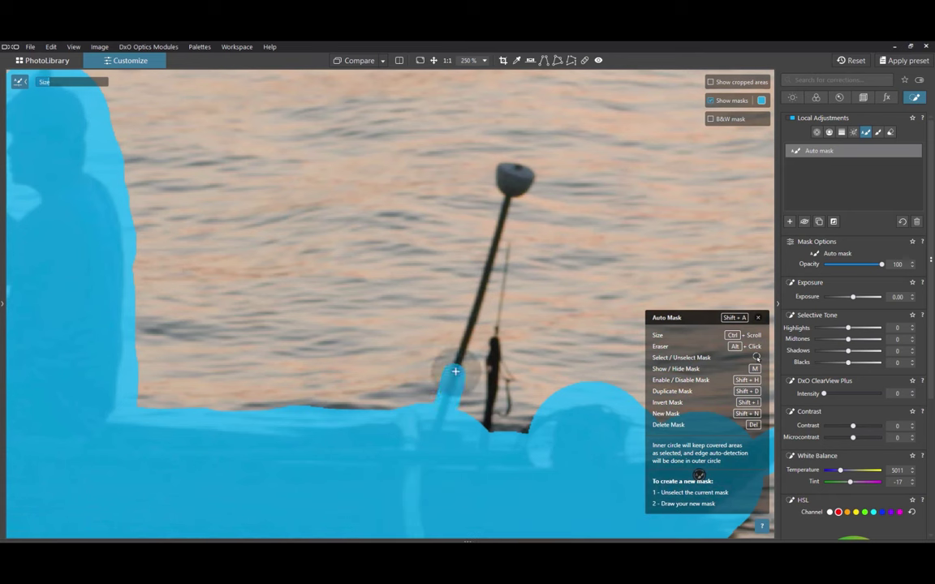
{"action": "scroll", "coordinate": [455, 372], "scroll_direction": "up", "scroll_amount": 2}
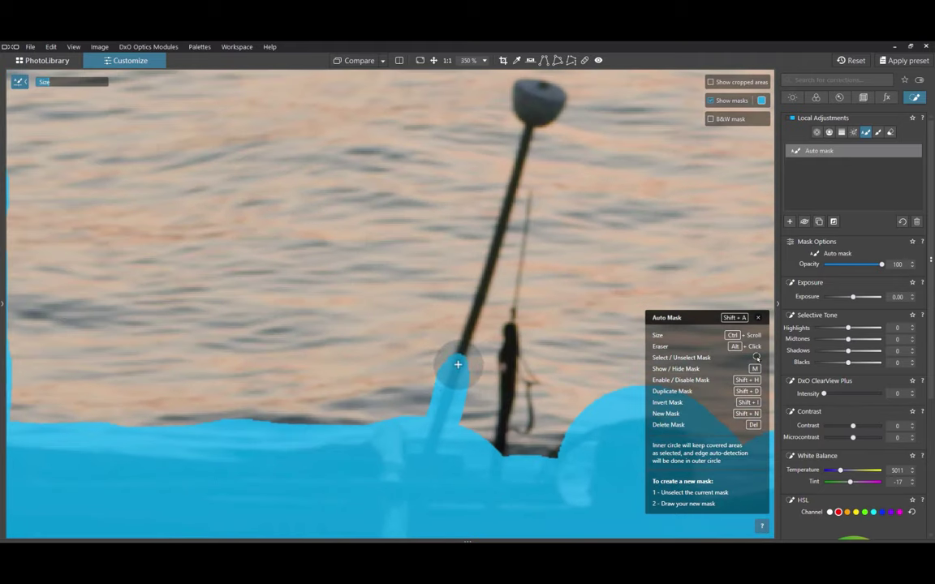
{"action": "scroll", "coordinate": [457, 364], "scroll_direction": "down", "scroll_amount": 6}
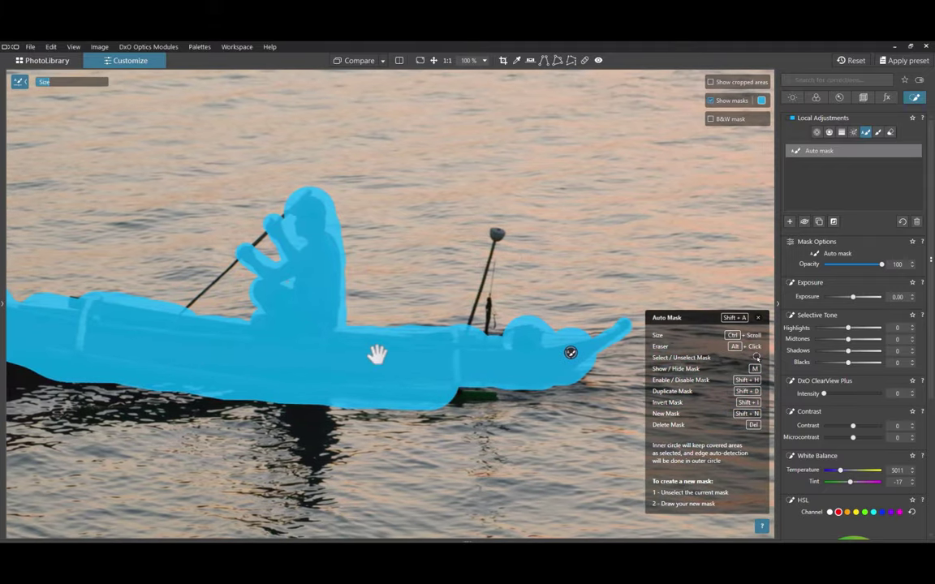
{"action": "scroll", "coordinate": [485, 268], "scroll_direction": "up", "scroll_amount": 3}
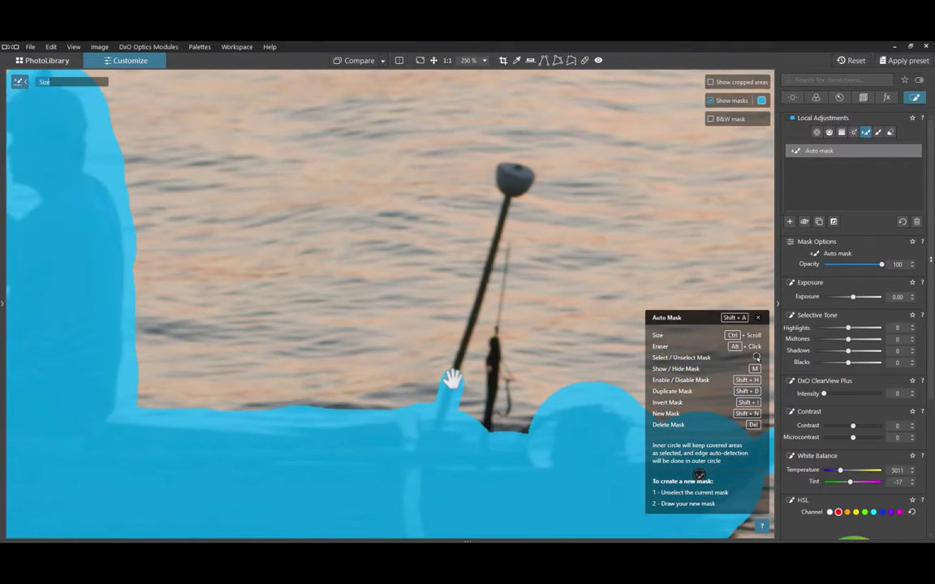
{"action": "scroll", "coordinate": [453, 373], "scroll_direction": "up", "scroll_amount": 2}
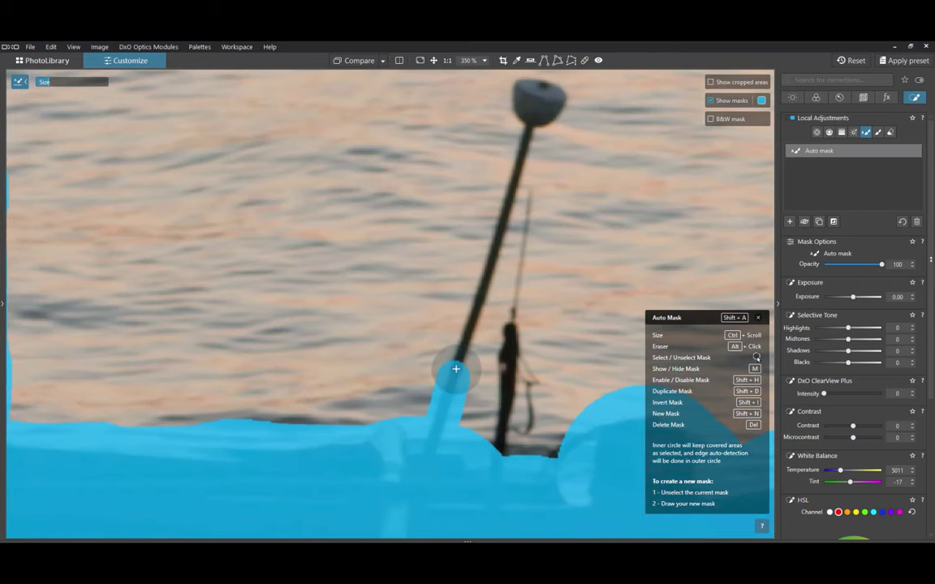